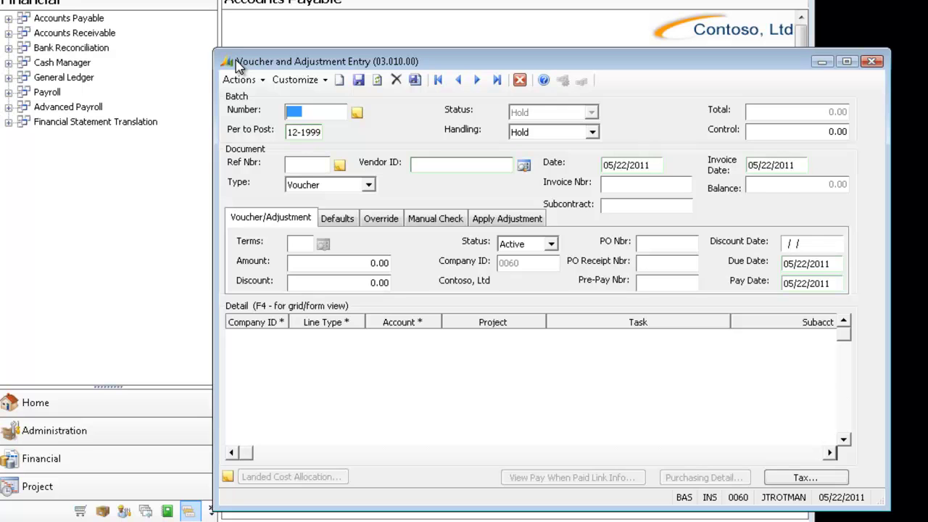
Enter Customize Mode and insert a new Label object named Self with the Insert Object Wizard
{"action": "left_click", "coordinate": [320, 81]}
{"action": "left_click", "coordinate": [327, 102]}
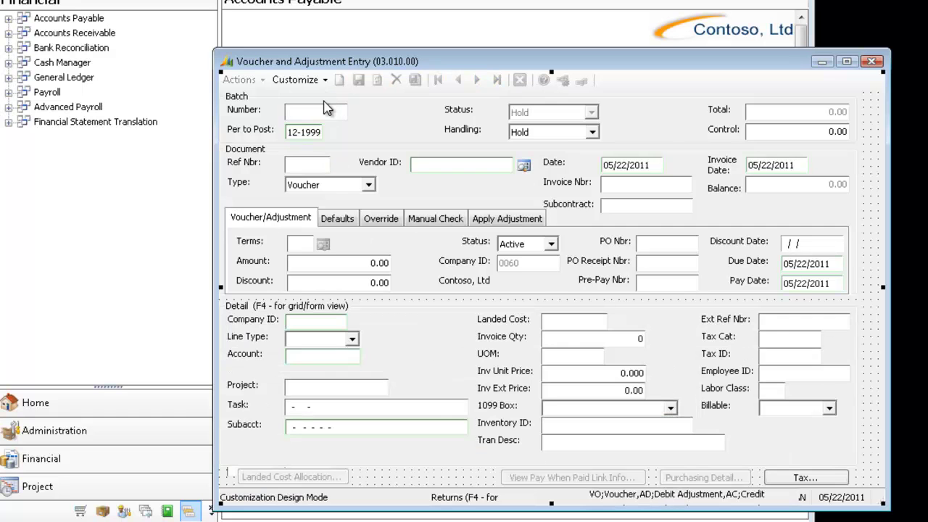
{"action": "left_click", "coordinate": [297, 80]}
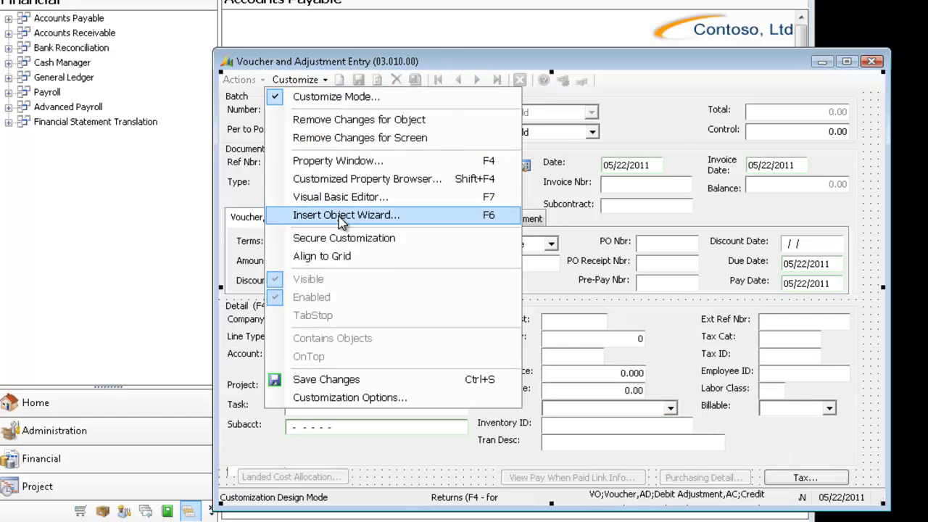
{"action": "left_click", "coordinate": [342, 215]}
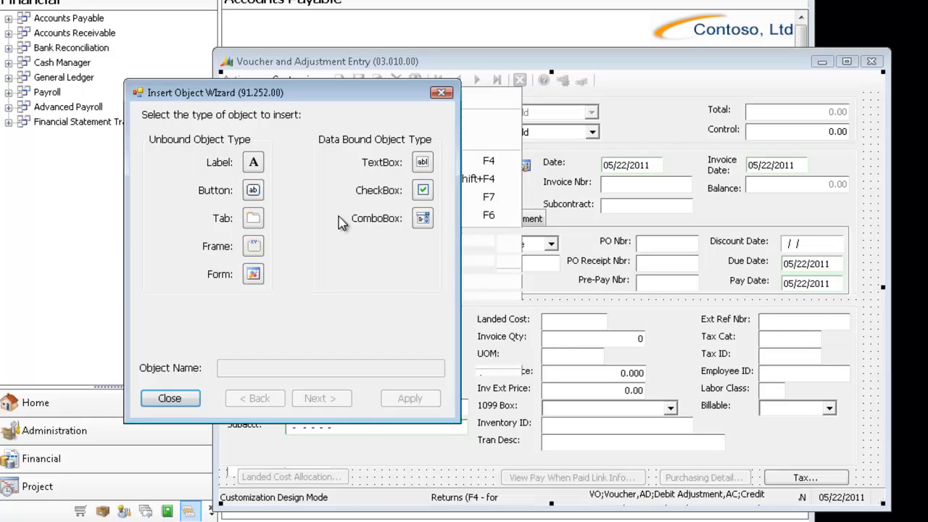
{"action": "left_click", "coordinate": [254, 164]}
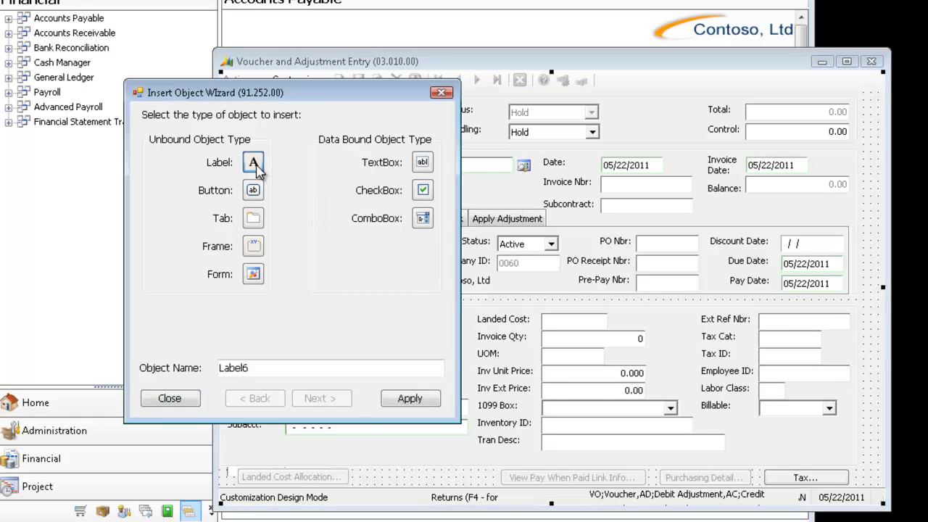
{"action": "double_click", "coordinate": [274, 367]}
{"action": "type", "text": "Self"}
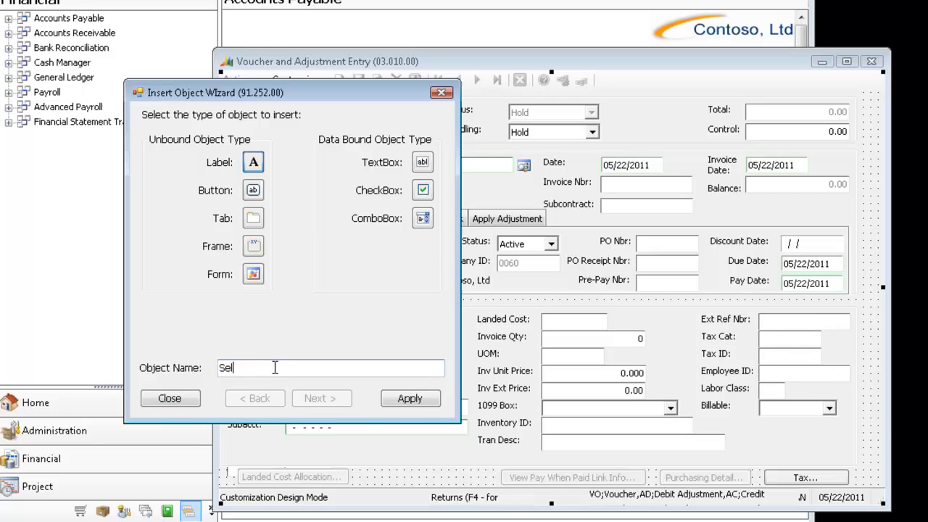
{"action": "left_click", "coordinate": [419, 406]}
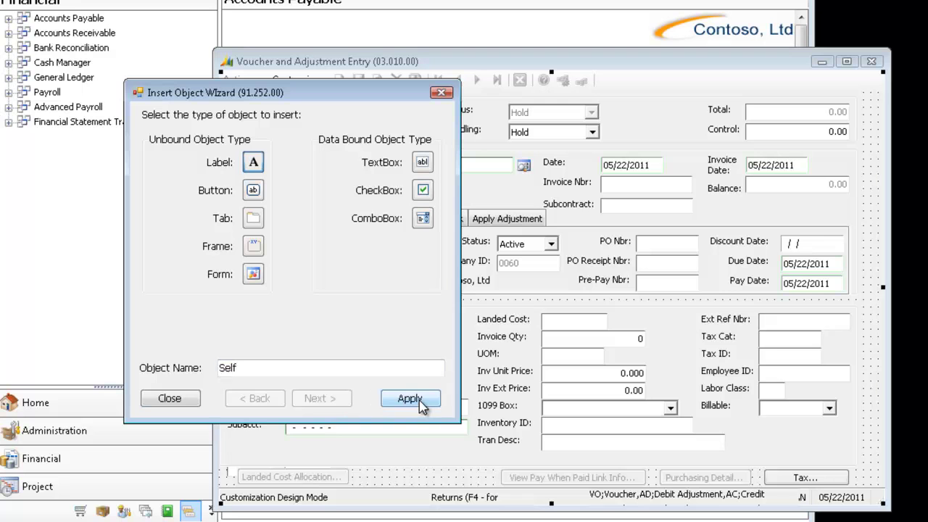
{"action": "left_click", "coordinate": [183, 400]}
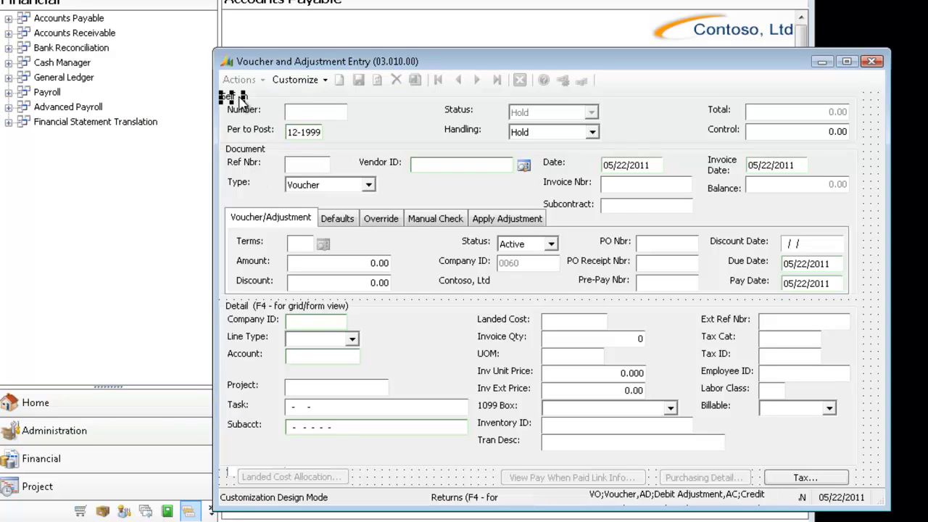
Drag the Self label beside the Type field, exit Customize Mode and save the changes
{"action": "left_click_drag", "start_coordinate": [233, 99], "coordinate": [426, 189]}
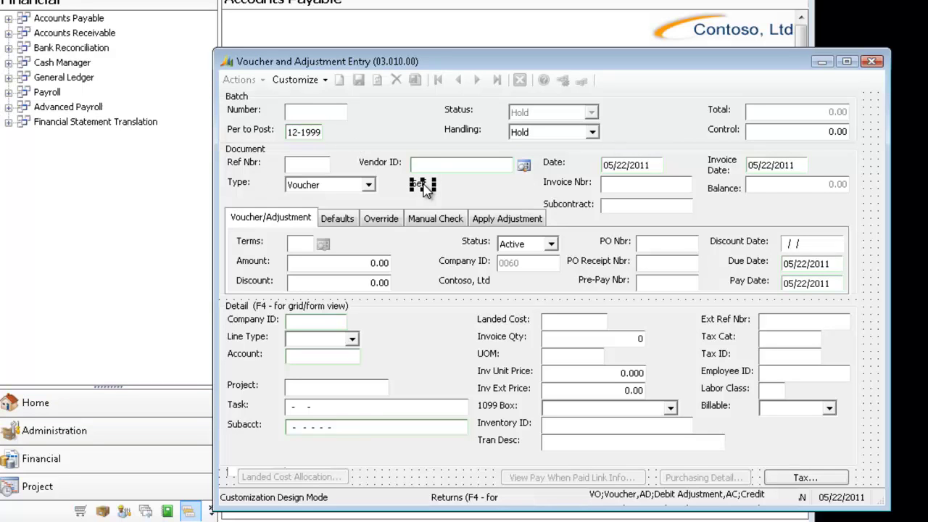
{"action": "left_click", "coordinate": [313, 80]}
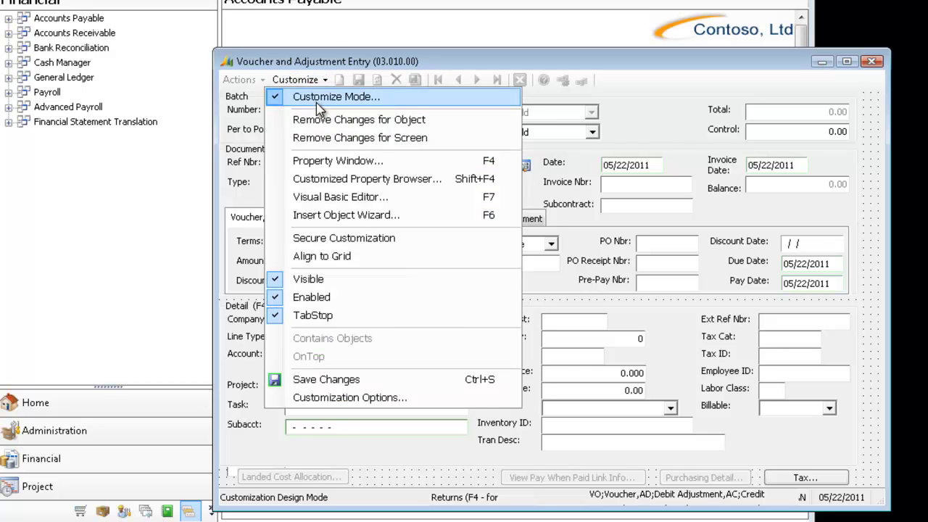
{"action": "left_click", "coordinate": [316, 104]}
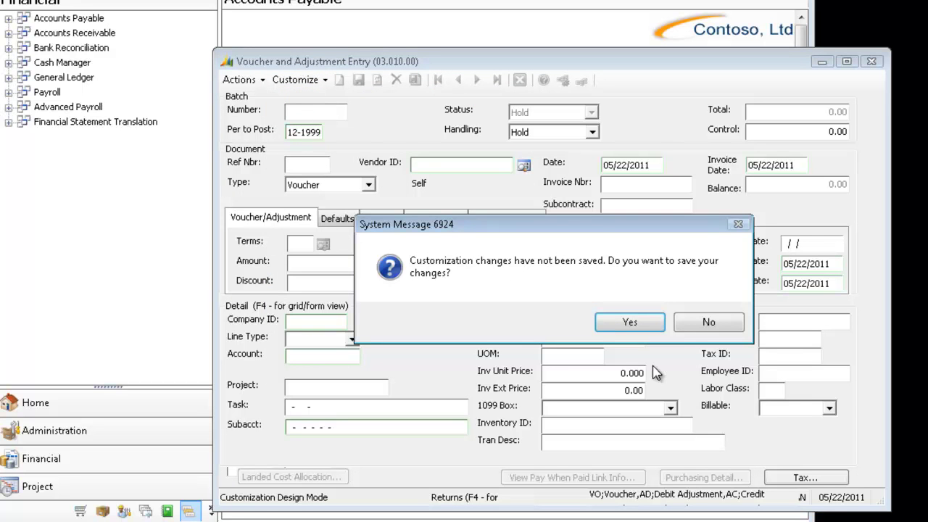
{"action": "left_click", "coordinate": [629, 321]}
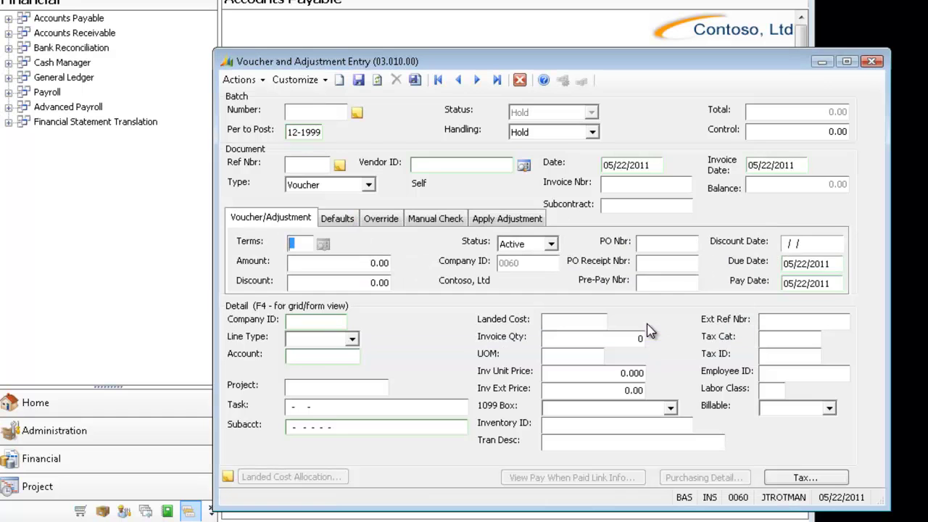
Close and reopen Voucher and Adjustment Entry to confirm the Self label stays beside Type
{"action": "left_click", "coordinate": [872, 62]}
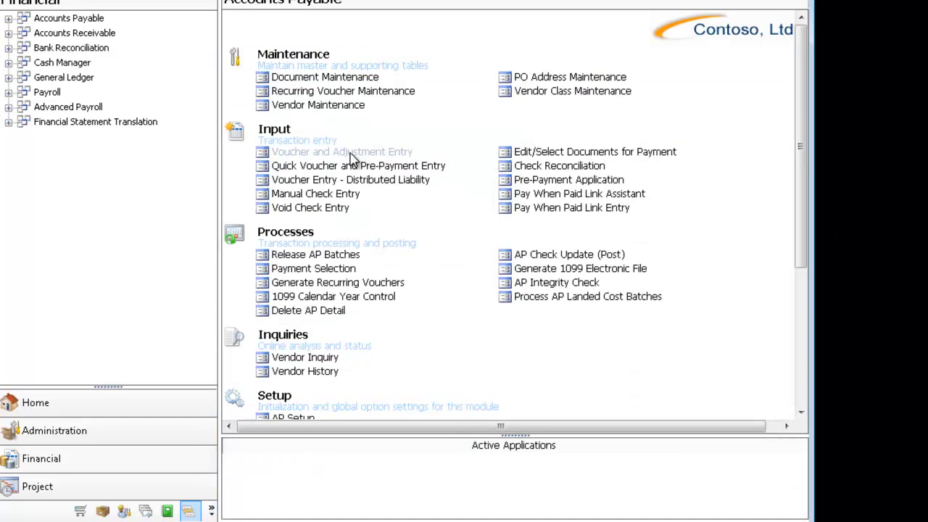
{"action": "left_click", "coordinate": [350, 153]}
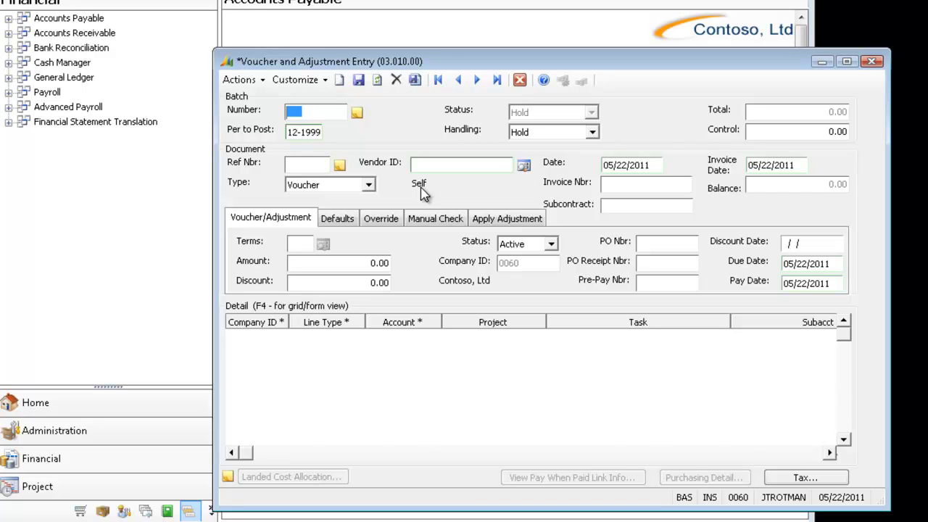
Close the voucher screen and confirm a level in System Manager's Select Customization Level dialog
{"action": "left_click", "coordinate": [871, 61]}
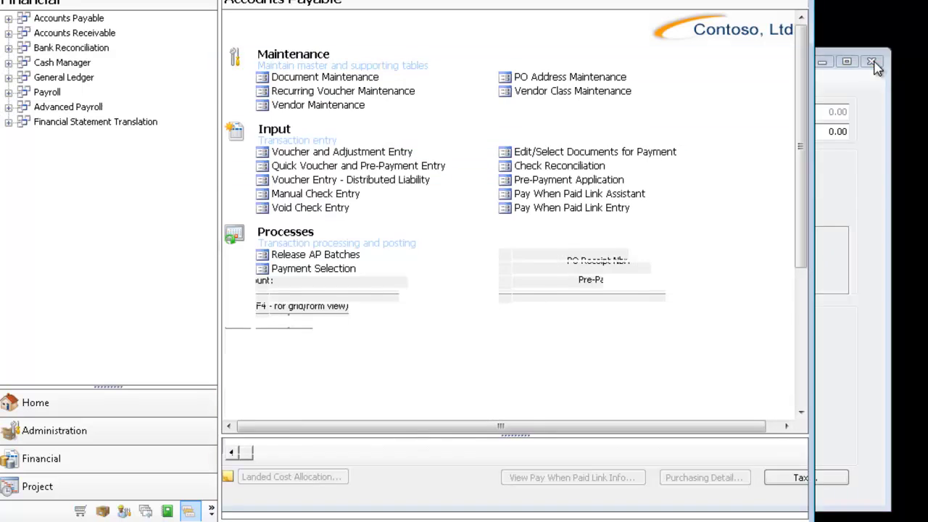
{"action": "left_click", "coordinate": [51, 439]}
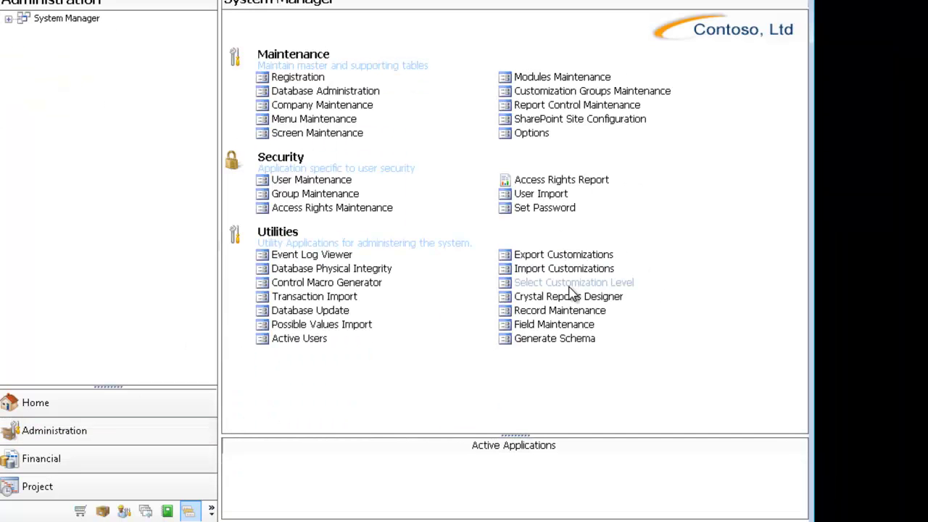
{"action": "left_click", "coordinate": [569, 285]}
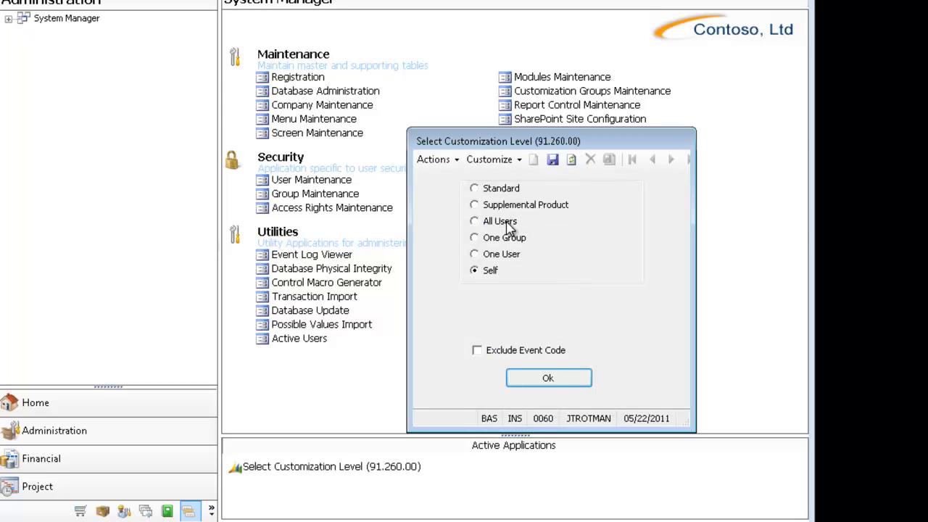
{"action": "left_click", "coordinate": [550, 378]}
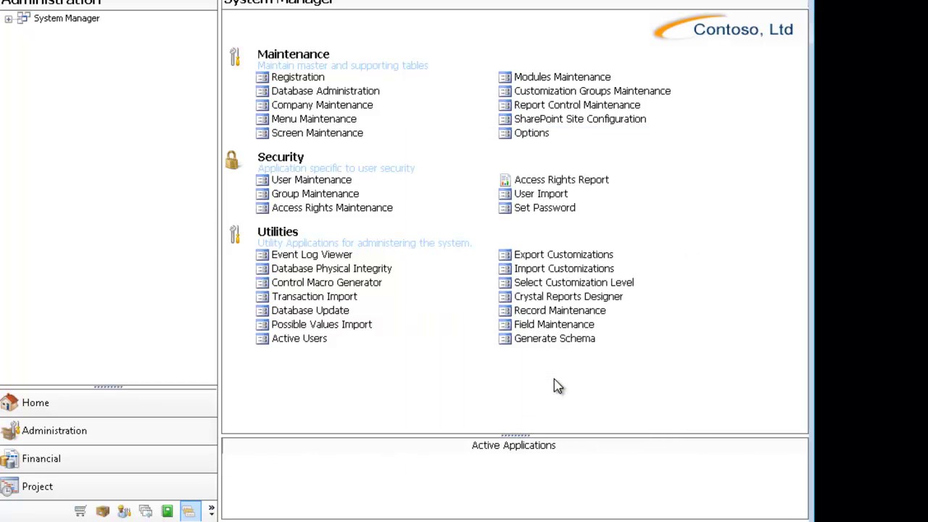
Return to Accounts Payable and open Voucher and Adjustment Entry, now lacking the Self label
{"action": "left_click", "coordinate": [104, 460]}
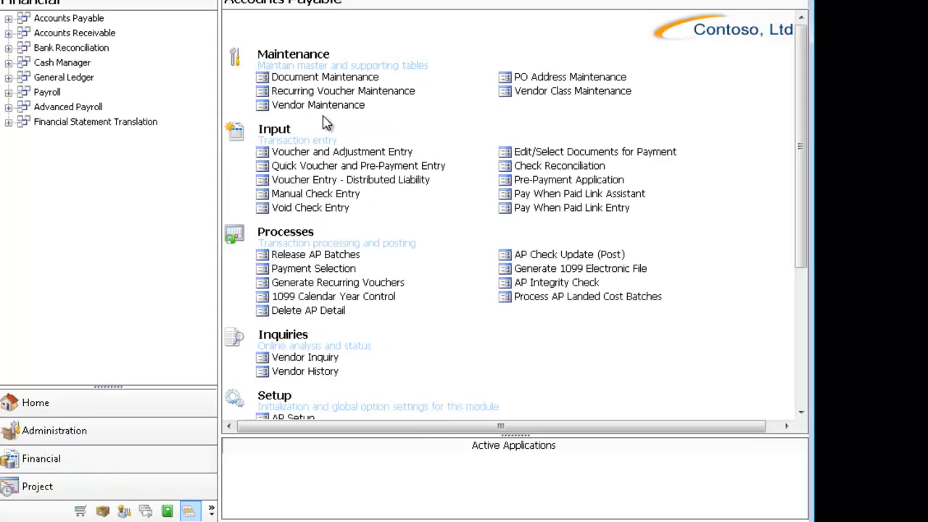
{"action": "left_click", "coordinate": [344, 154]}
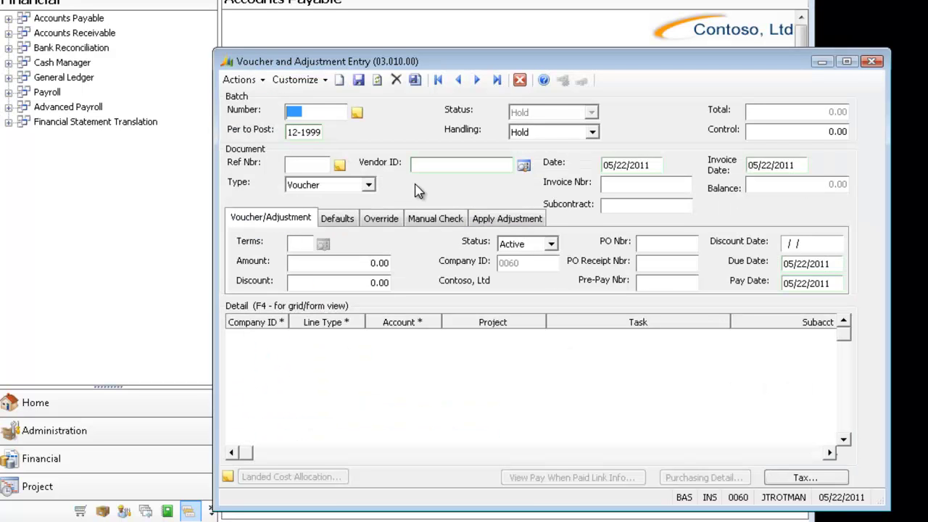
Enter Customize Mode and insert a new Label object named All with the Insert Object Wizard
{"action": "left_click", "coordinate": [319, 81]}
{"action": "left_click", "coordinate": [330, 107]}
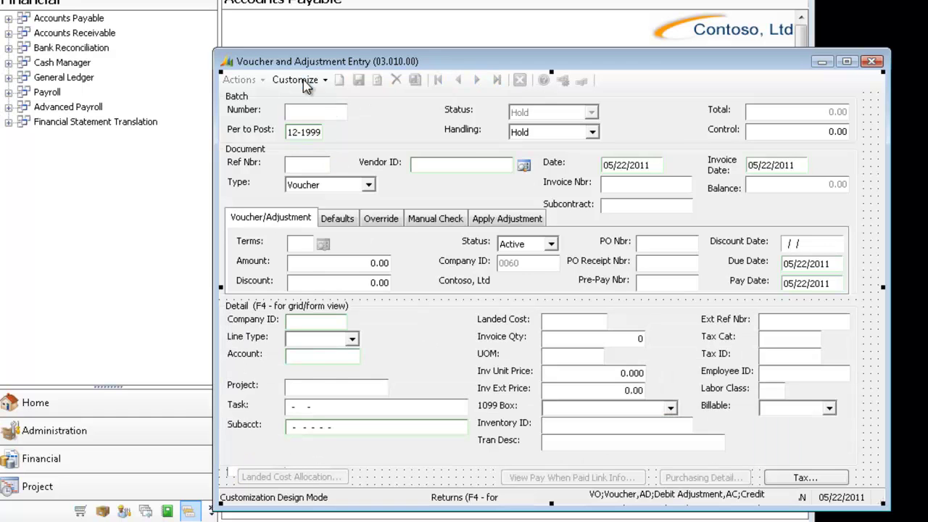
{"action": "left_click", "coordinate": [303, 81]}
{"action": "left_click", "coordinate": [335, 217]}
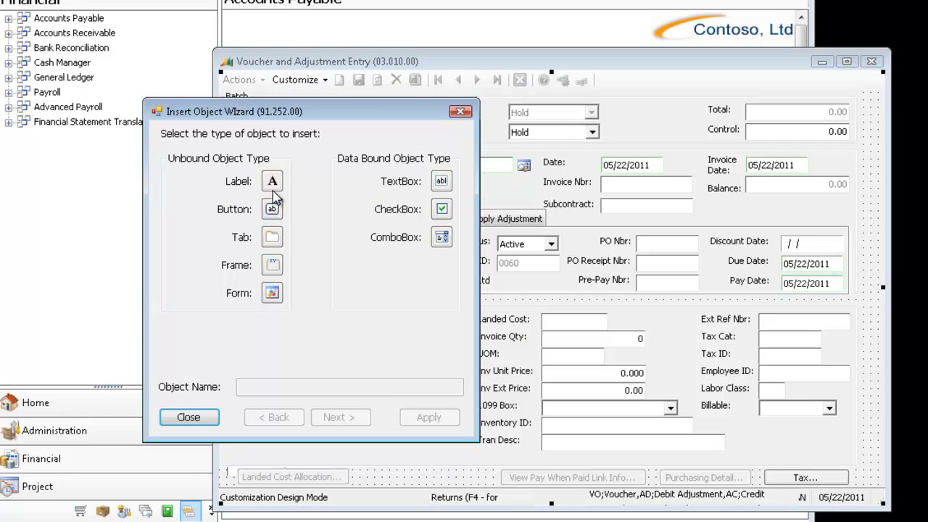
{"action": "left_click", "coordinate": [273, 181]}
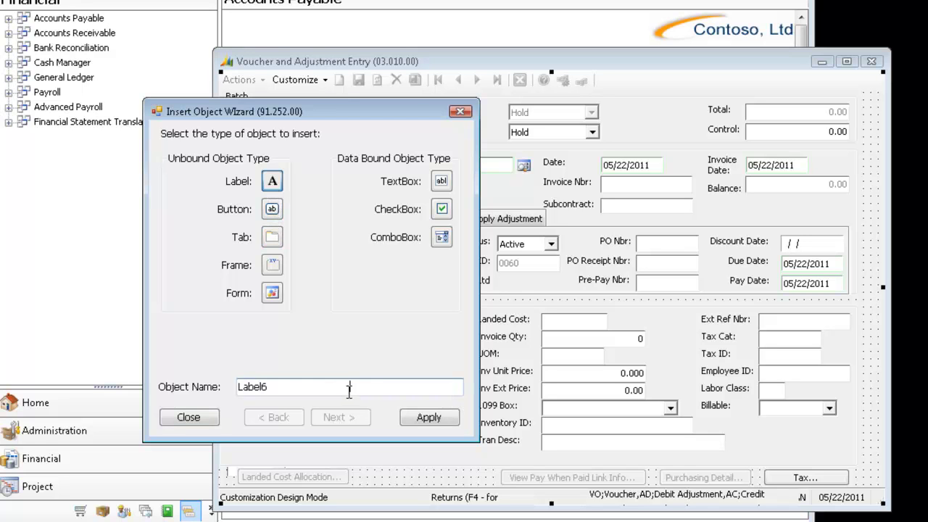
{"action": "double_click", "coordinate": [349, 389]}
{"action": "type", "text": "All"}
{"action": "left_click", "coordinate": [429, 417]}
{"action": "left_click", "coordinate": [188, 417]}
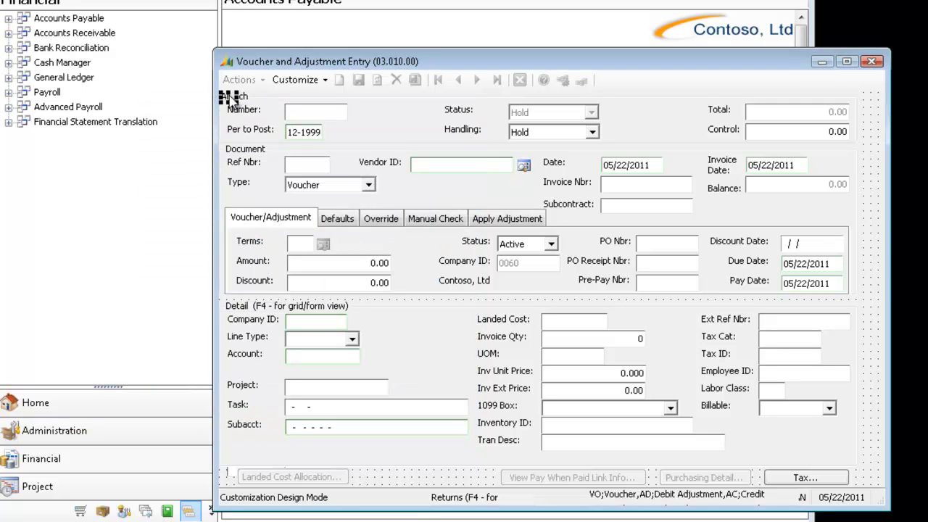
Place the All label beside the Type field, exit Customize Mode, save, and close the screen
{"action": "left_click", "coordinate": [501, 187]}
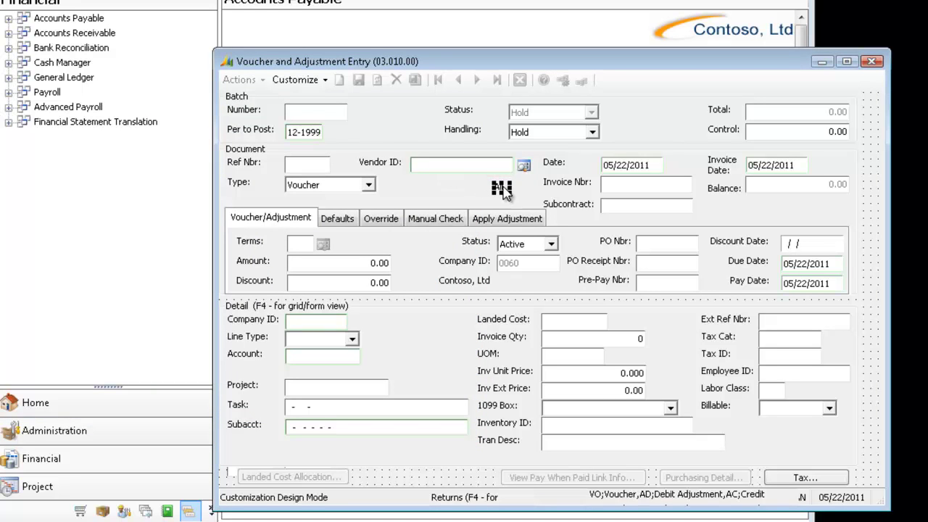
{"action": "left_click", "coordinate": [314, 81]}
{"action": "left_click", "coordinate": [324, 100]}
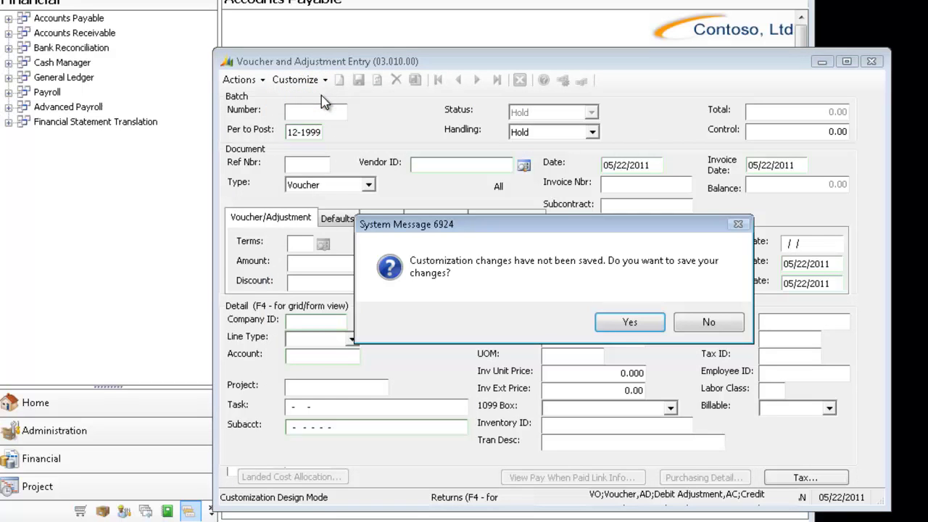
{"action": "left_click", "coordinate": [636, 335]}
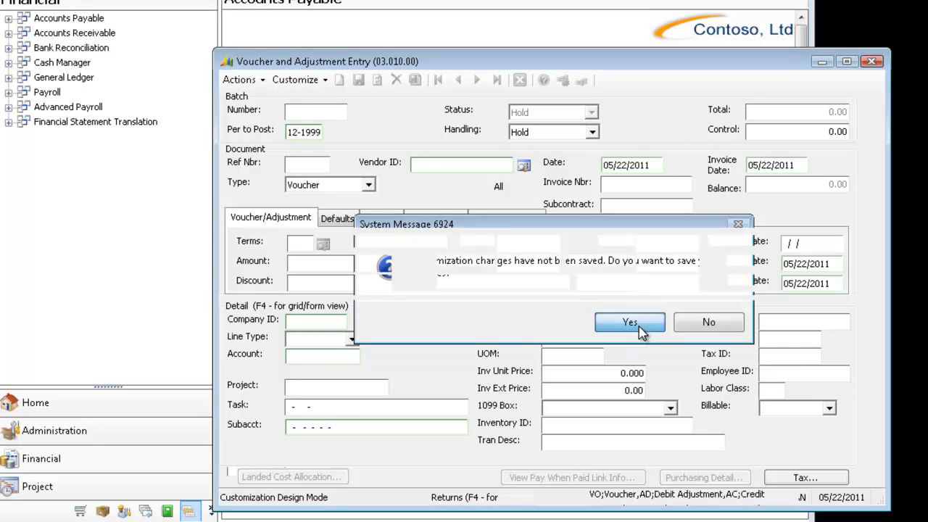
{"action": "left_click", "coordinate": [871, 60]}
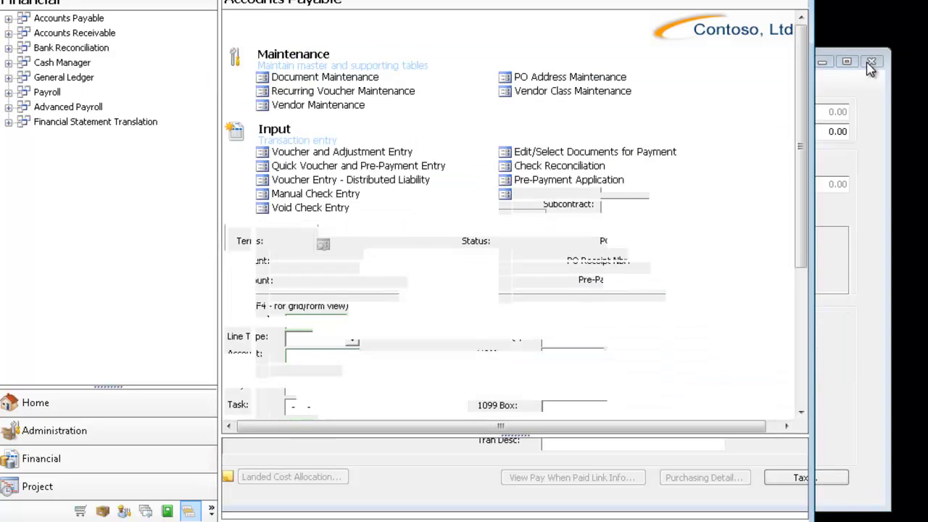
Open Voucher and Adjustment Entry to check its labels, then close it
{"action": "left_click", "coordinate": [342, 151]}
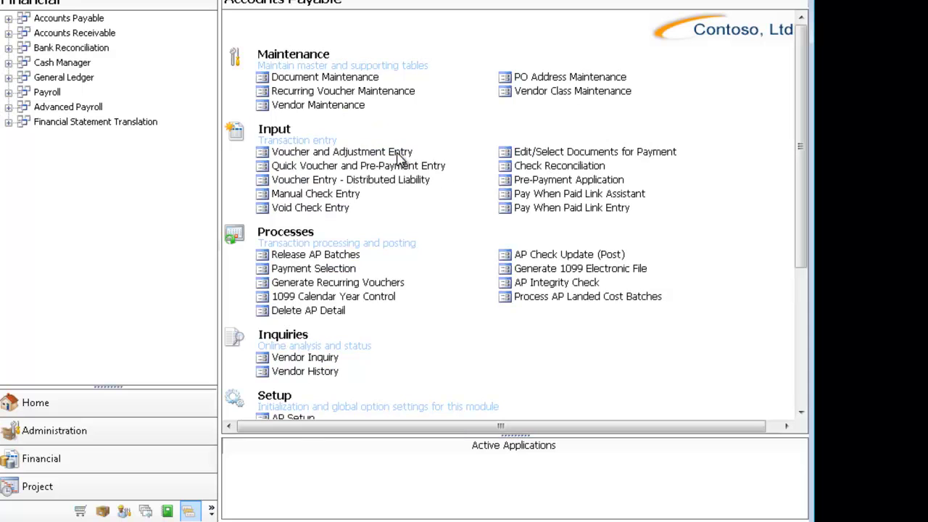
{"action": "left_click", "coordinate": [397, 153]}
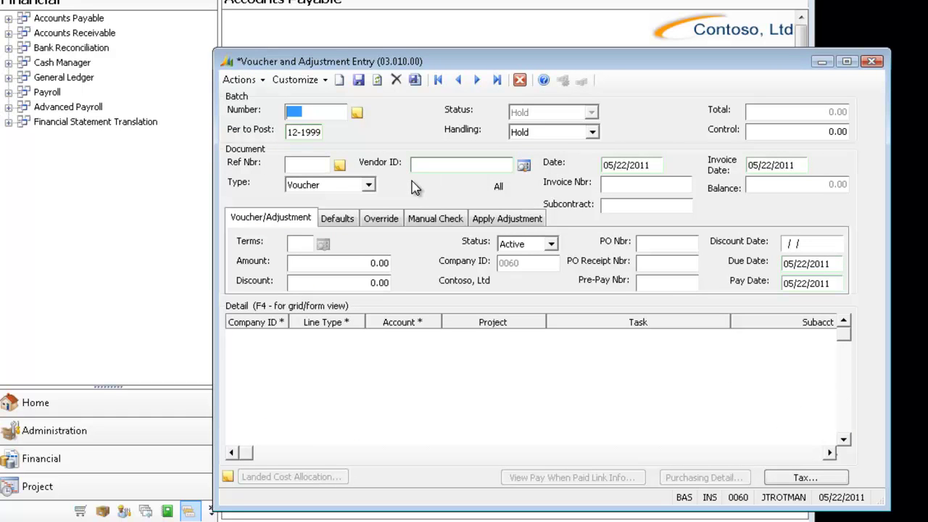
{"action": "left_click", "coordinate": [871, 61]}
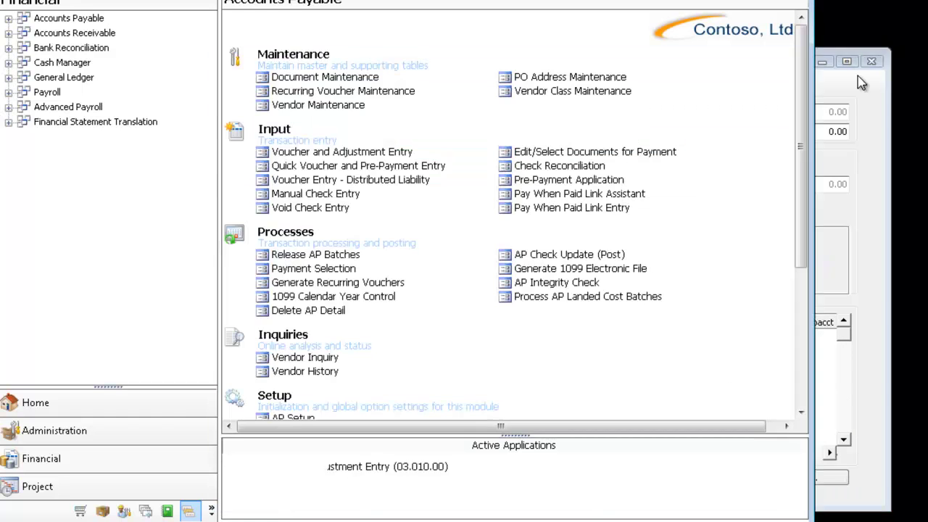
Set the customization level to Self in the Administration's Select Customization Level dialog
{"action": "left_click", "coordinate": [118, 432]}
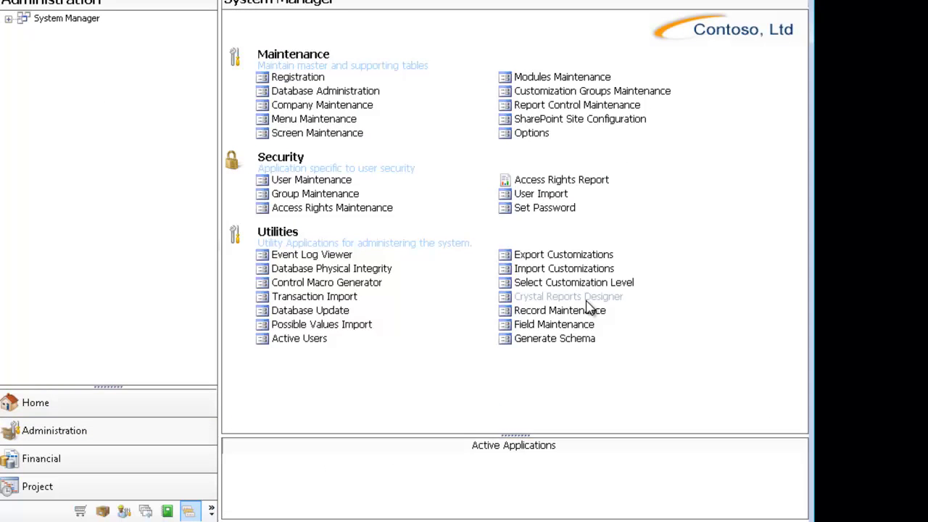
{"action": "left_click", "coordinate": [553, 282]}
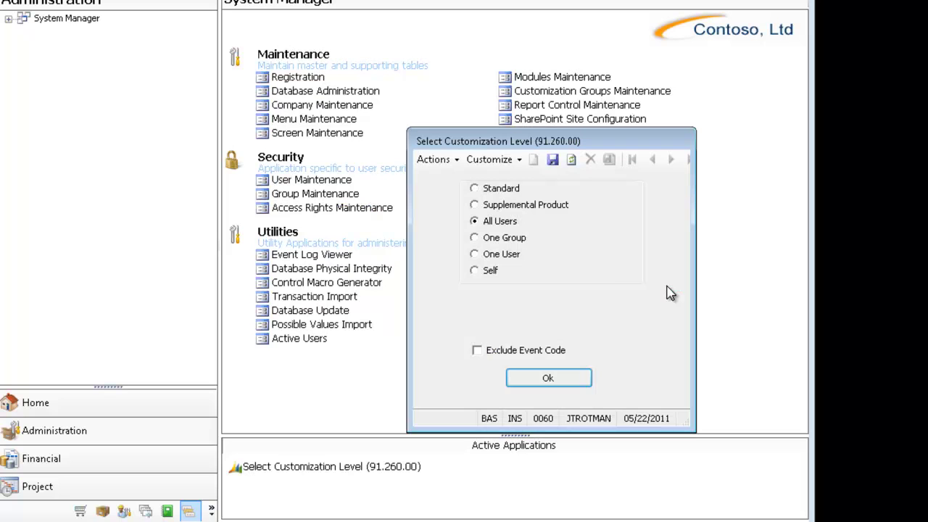
{"action": "left_click", "coordinate": [480, 269]}
{"action": "left_click", "coordinate": [565, 379]}
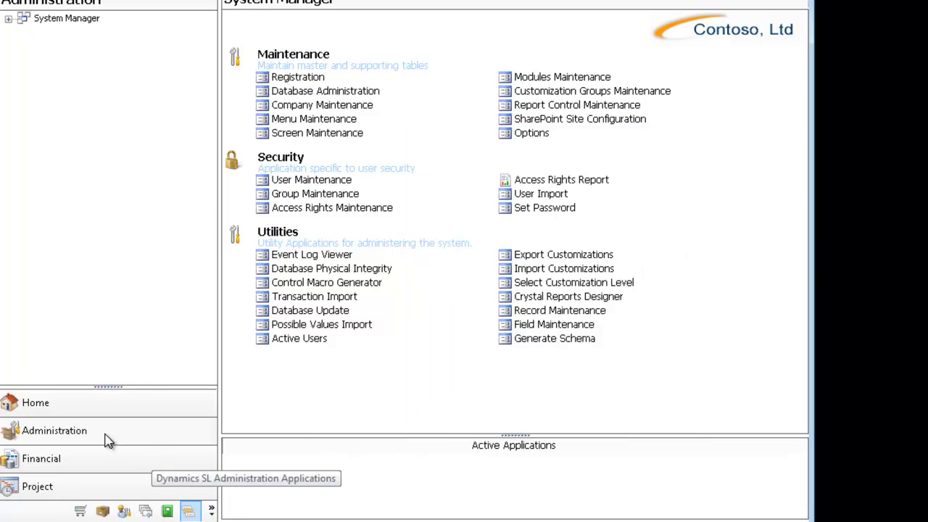
Open Voucher and Adjustment Entry from Financial to view the Self and All labels
{"action": "left_click", "coordinate": [108, 456]}
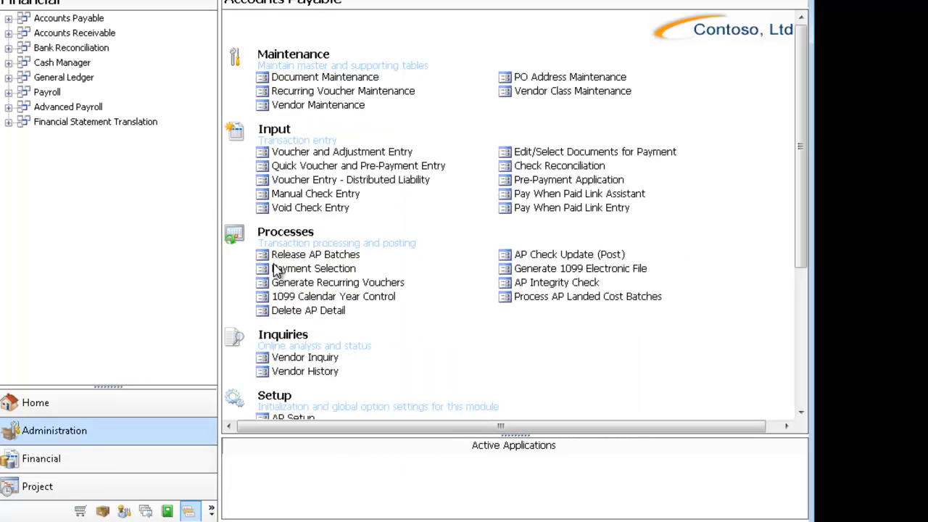
{"action": "left_click", "coordinate": [341, 154]}
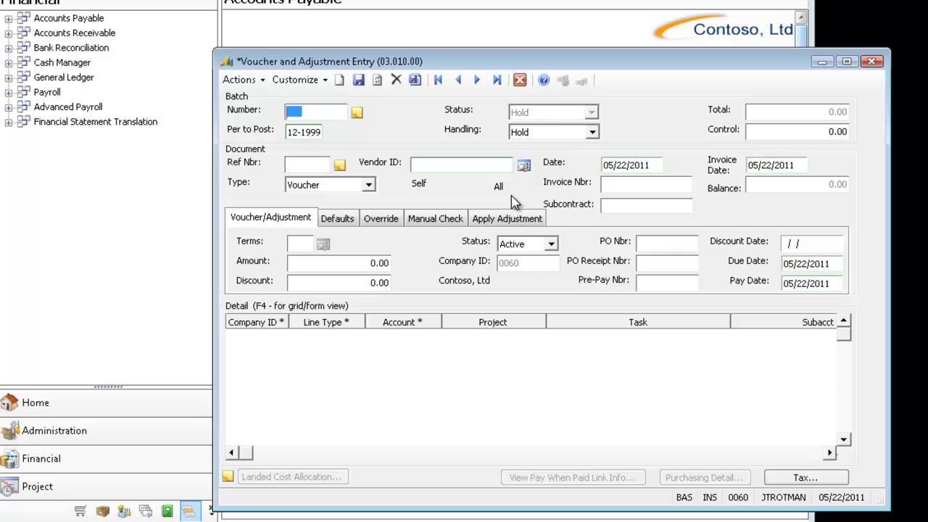
{"action": "left_click", "coordinate": [22, 459]}
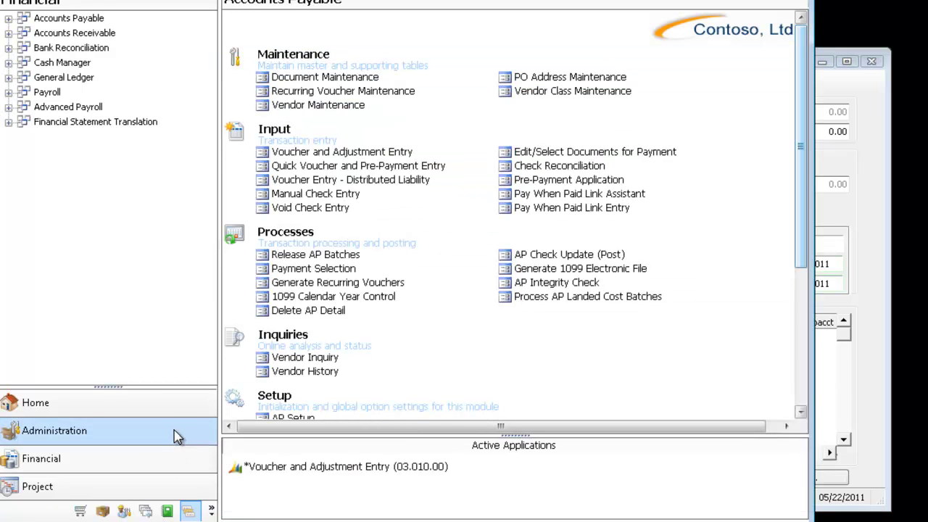
Choose All Users in the Administration's Select Customization Level dialog
{"action": "left_click", "coordinate": [182, 433]}
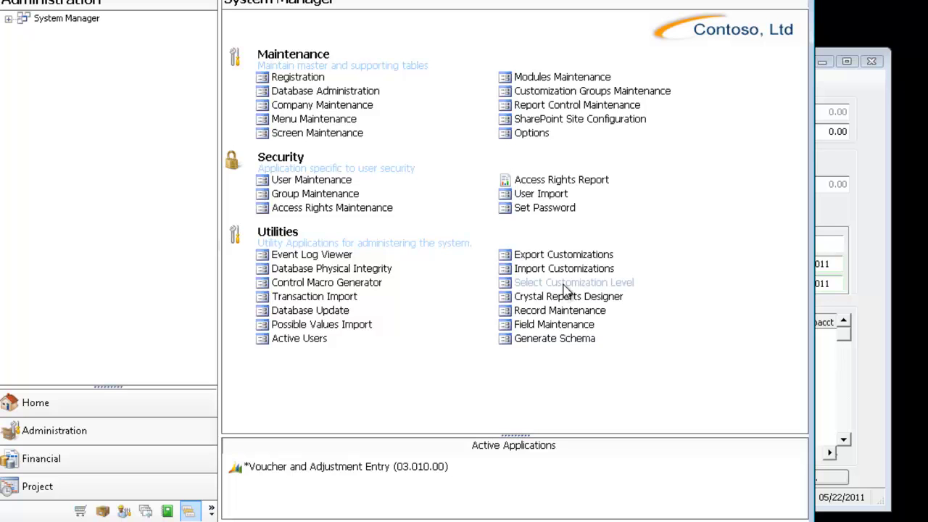
{"action": "left_click", "coordinate": [566, 285]}
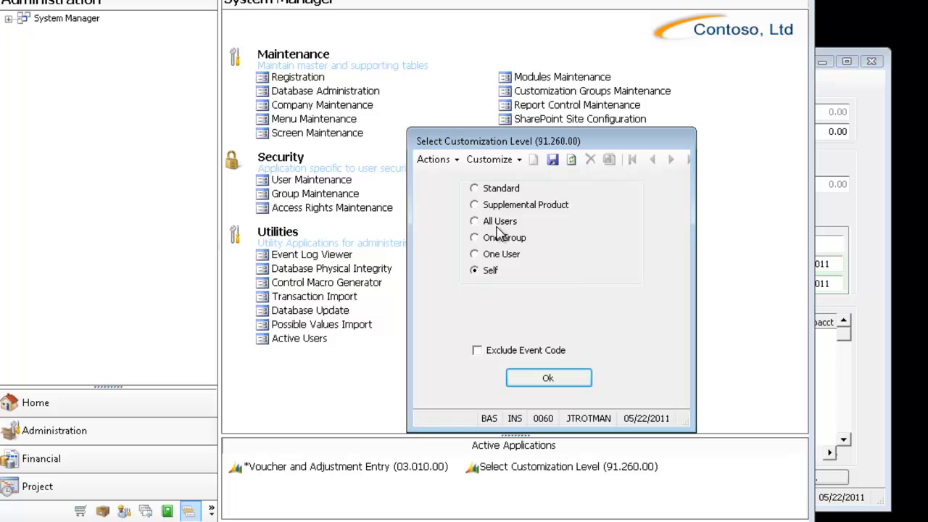
{"action": "left_click", "coordinate": [499, 223]}
Confirm the Standard level and reopen Voucher and Adjustment Entry with no custom labels beside Type
{"action": "left_click", "coordinate": [872, 62]}
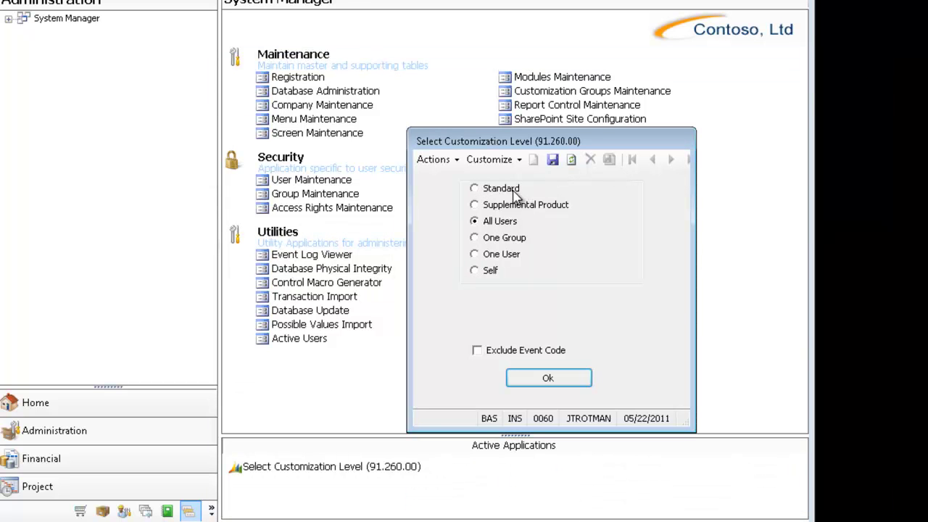
{"action": "left_click", "coordinate": [552, 379]}
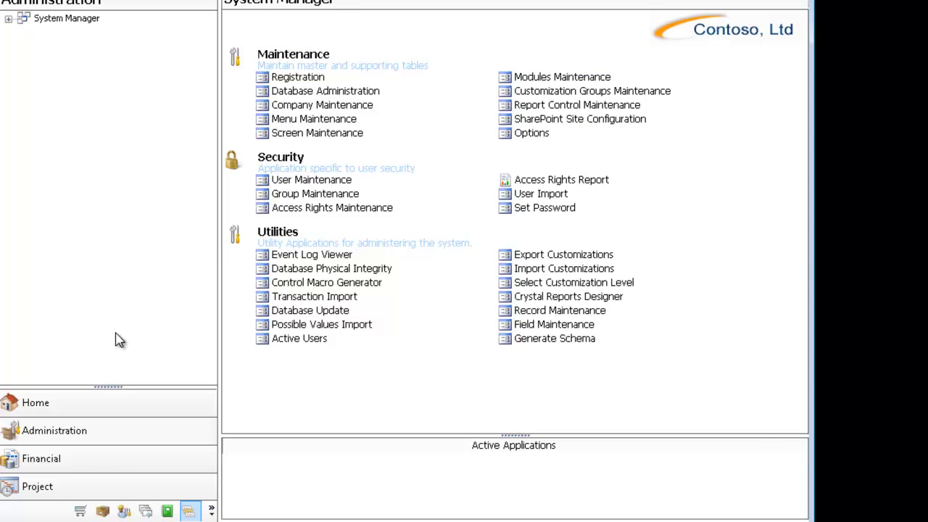
{"action": "left_click", "coordinate": [114, 468]}
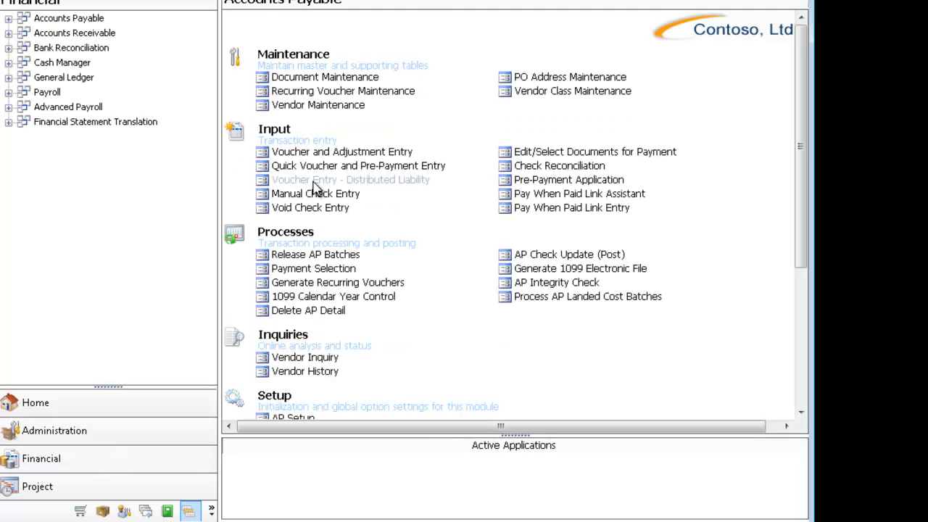
{"action": "left_click", "coordinate": [324, 153]}
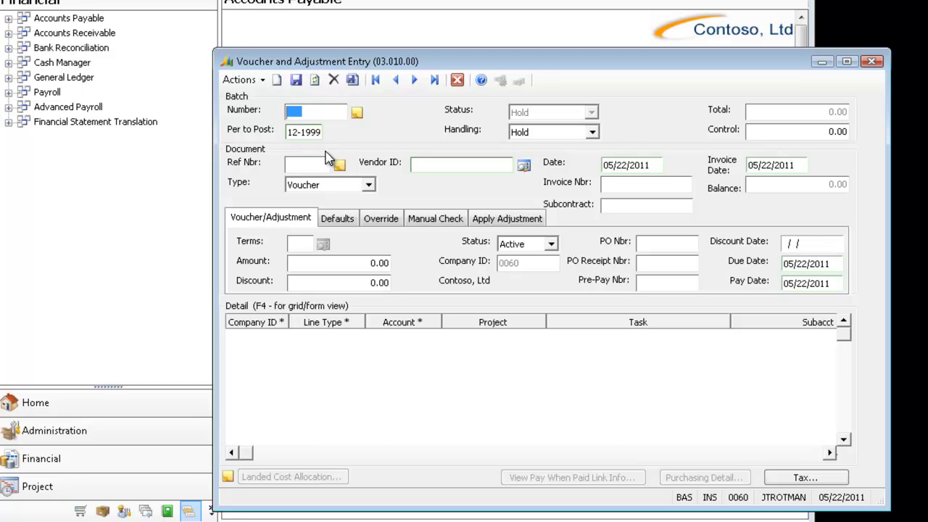
Switch the customization level to All Users and reopen Voucher and Adjustment Entry showing only All
{"action": "left_click", "coordinate": [873, 61]}
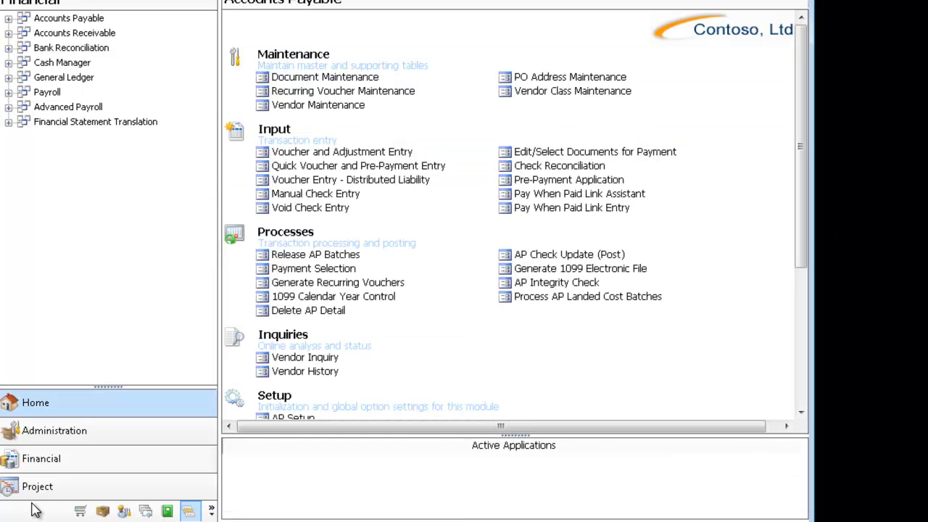
{"action": "left_click", "coordinate": [76, 438]}
{"action": "left_click", "coordinate": [554, 294]}
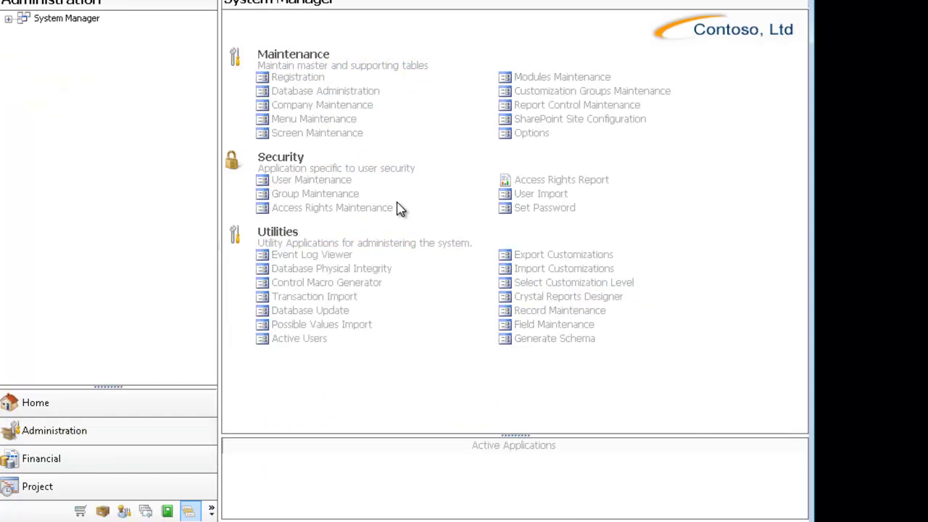
{"action": "left_click", "coordinate": [489, 223]}
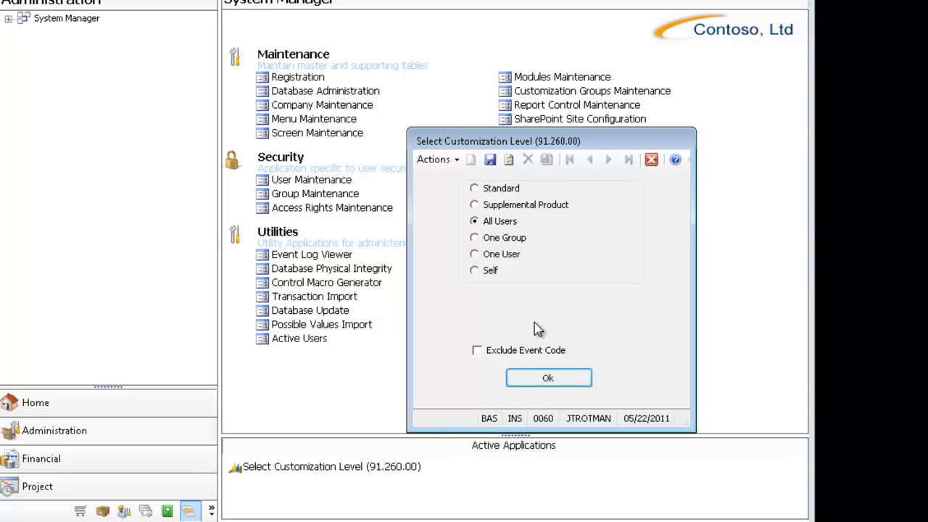
{"action": "left_click", "coordinate": [561, 379]}
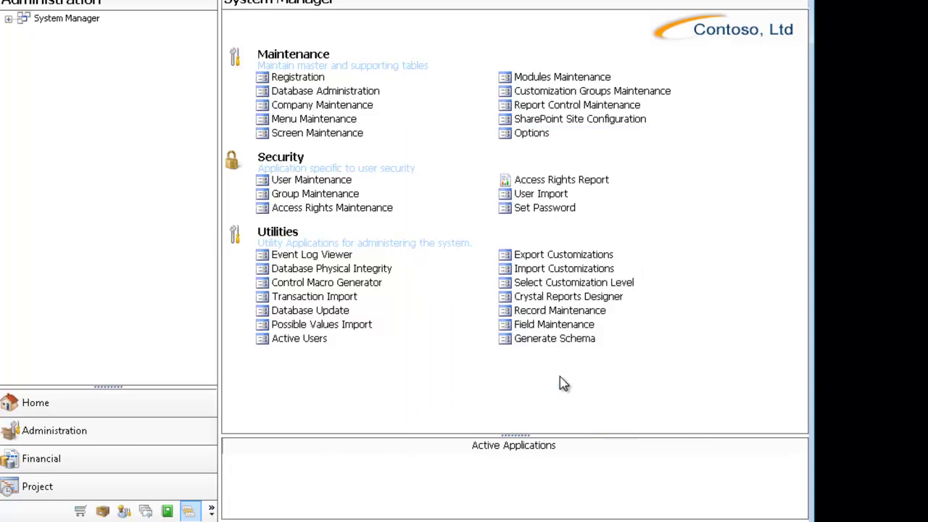
{"action": "left_click", "coordinate": [87, 467]}
{"action": "left_click", "coordinate": [362, 153]}
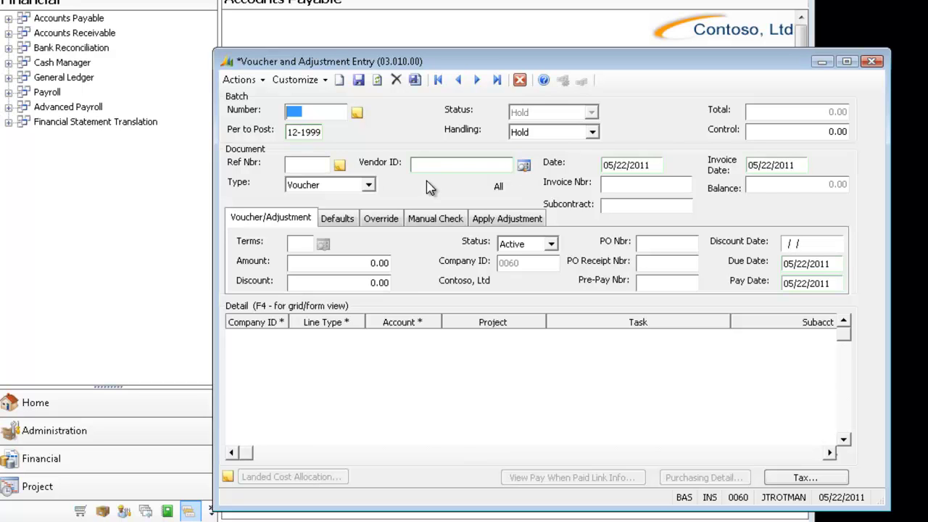
Close the voucher screen, choose Self in Select Customization Level, and reopen Voucher and Adjustment Entry
{"action": "left_click", "coordinate": [872, 61]}
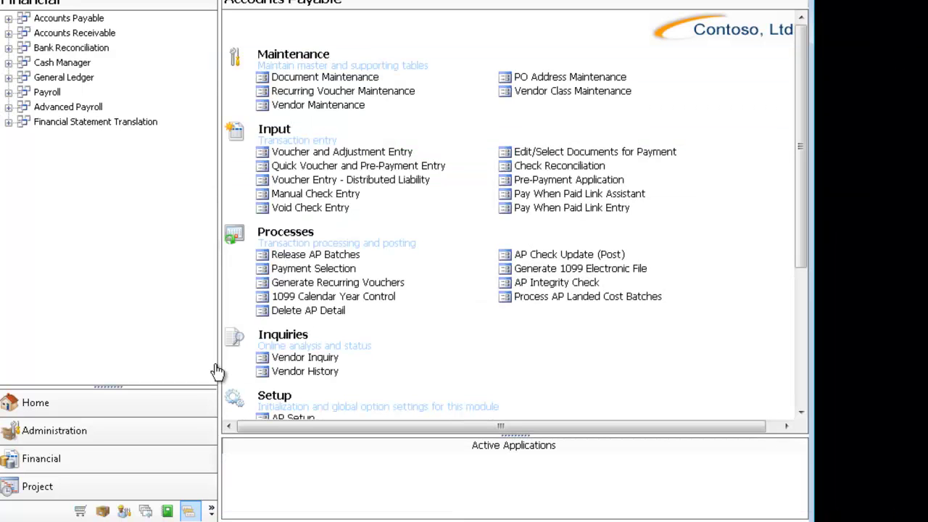
{"action": "left_click", "coordinate": [120, 431]}
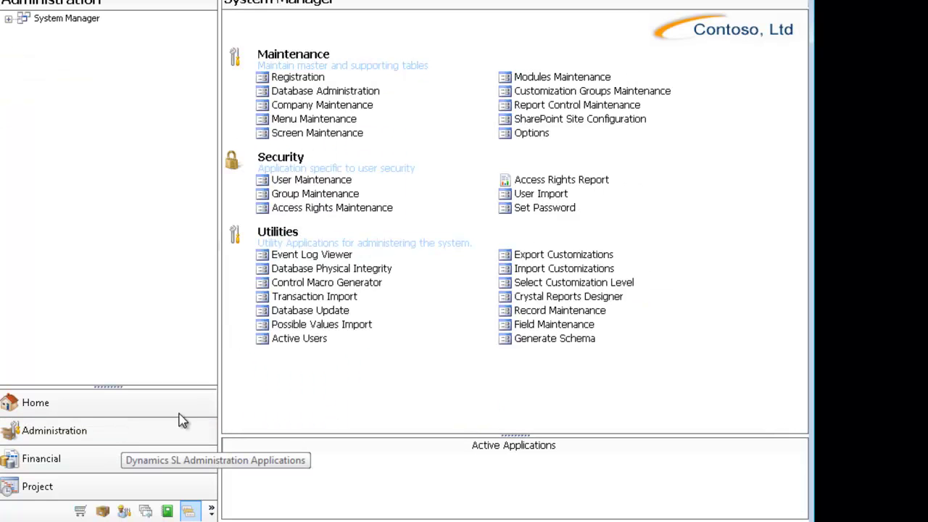
{"action": "left_click", "coordinate": [562, 283]}
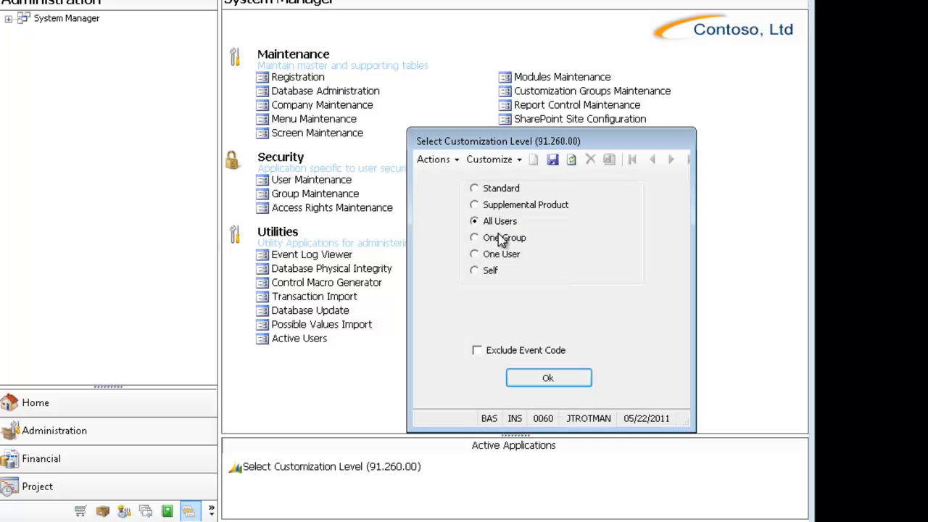
{"action": "left_click", "coordinate": [474, 271]}
{"action": "left_click", "coordinate": [548, 377]}
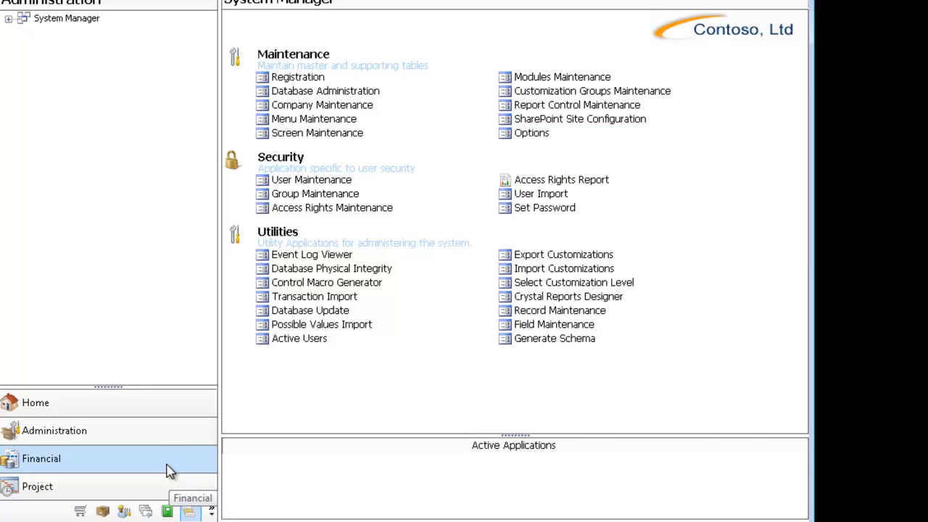
{"action": "left_click", "coordinate": [168, 471]}
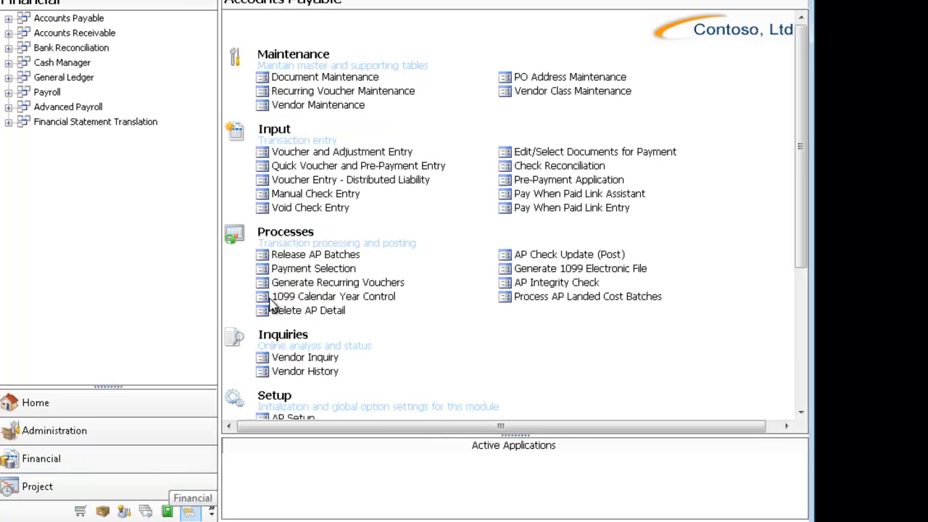
{"action": "left_click", "coordinate": [352, 156]}
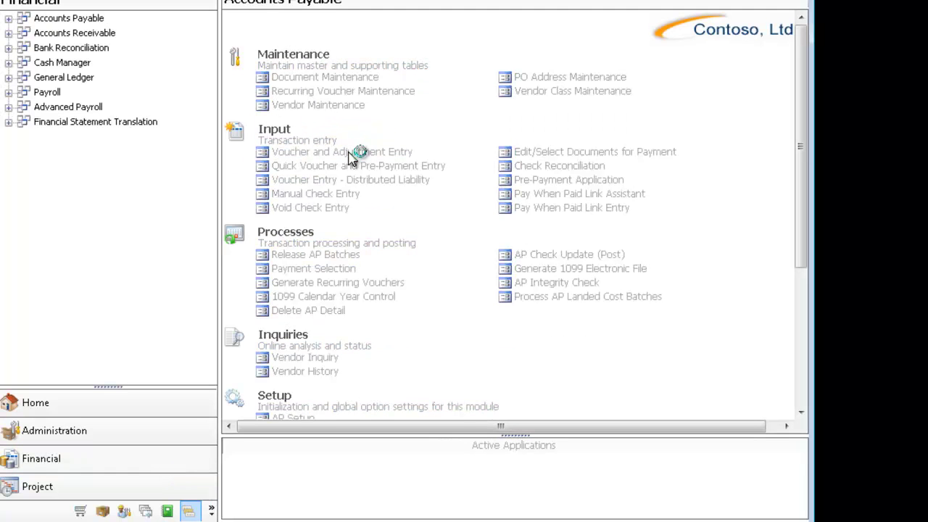